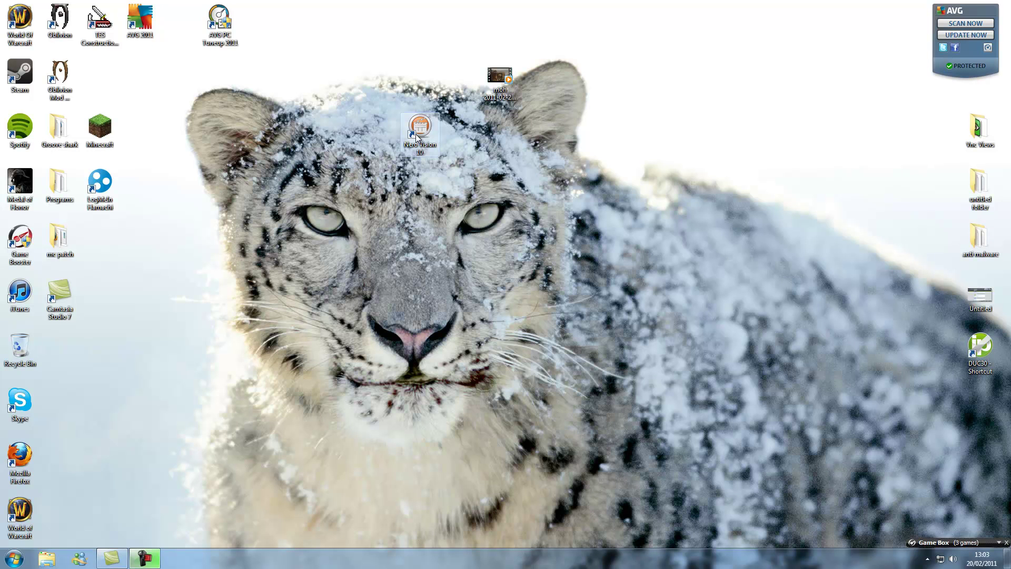
Step: Launch Nero Vision 10 from its desktop shortcut
double_click(416, 137)
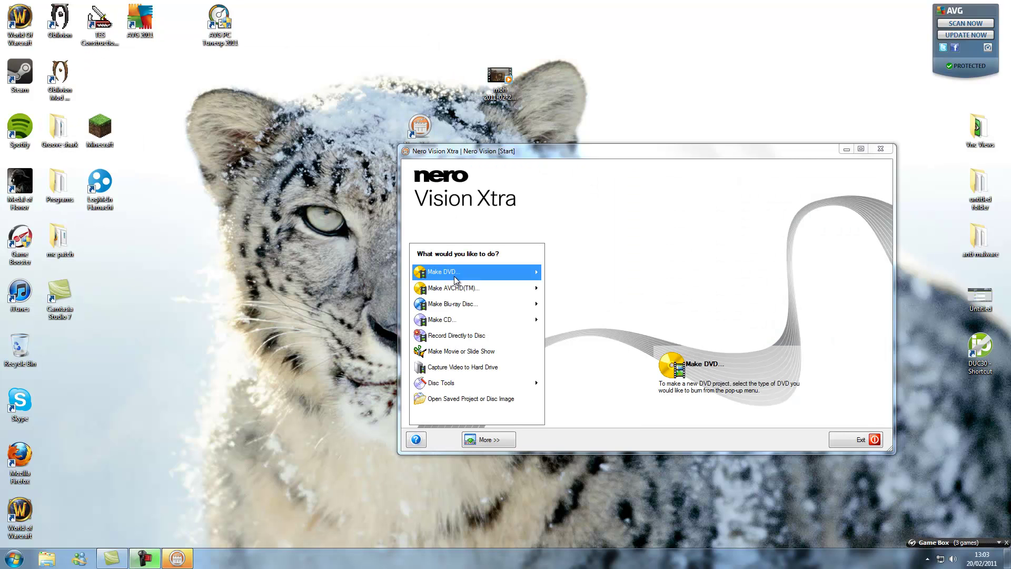
Step: Choose DVD-Video from the Make DVD options to begin a new project
click(458, 290)
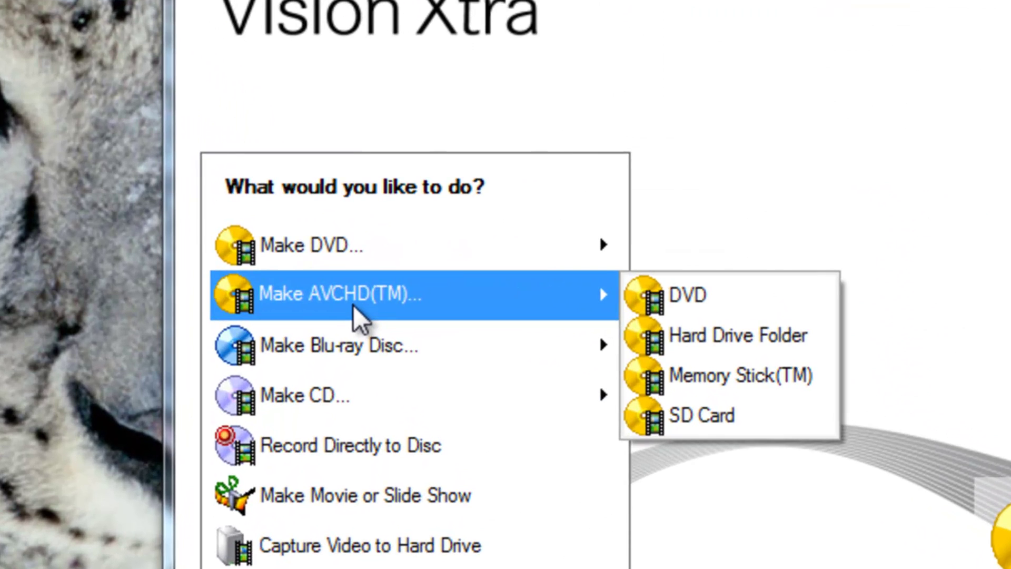
mouse_move(383, 345)
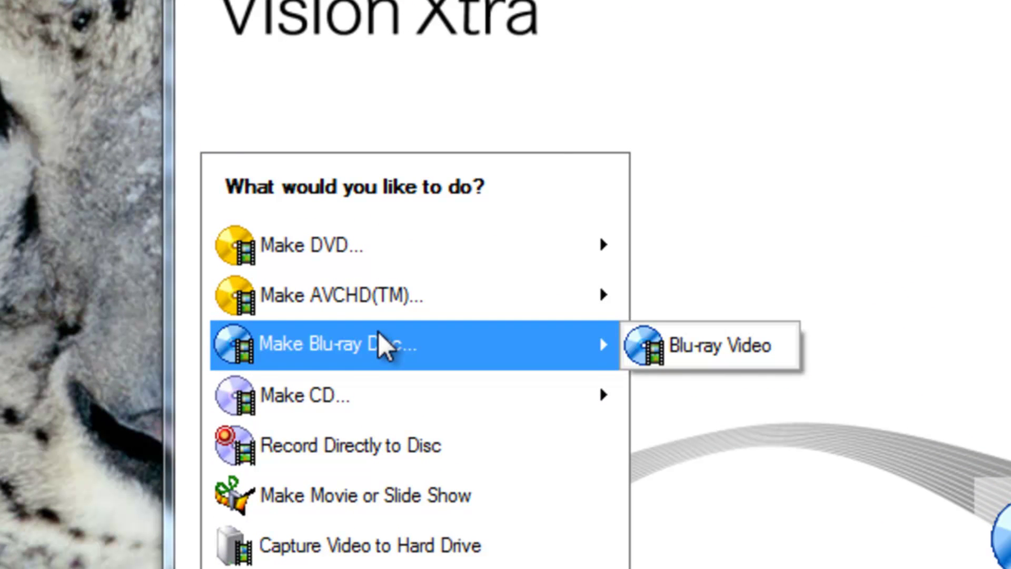
mouse_move(368, 255)
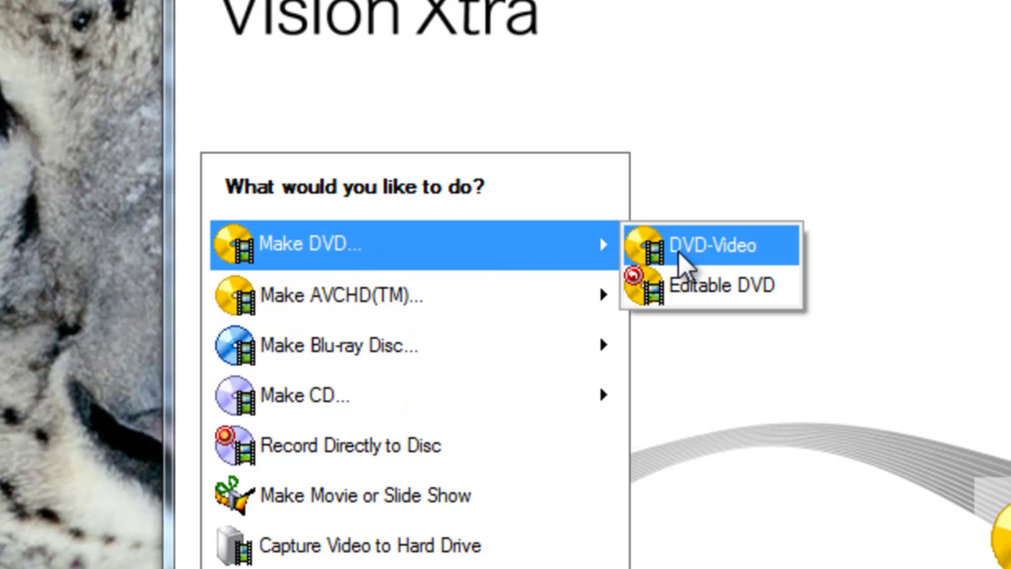
click(772, 256)
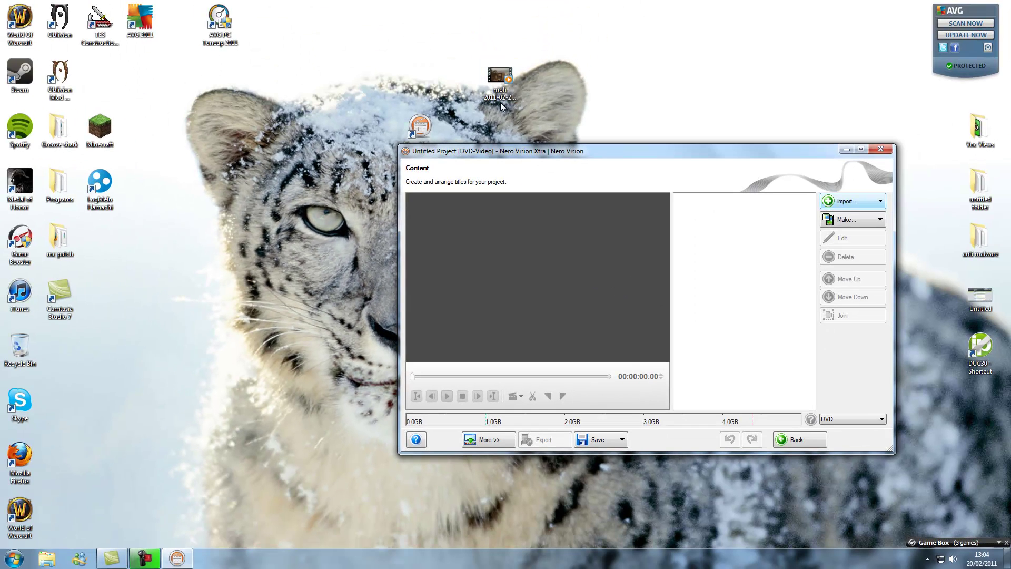
Step: Import the moh video from the desktop and rename its title to 'Medal of honor.avi'
drag(507, 84, 679, 184)
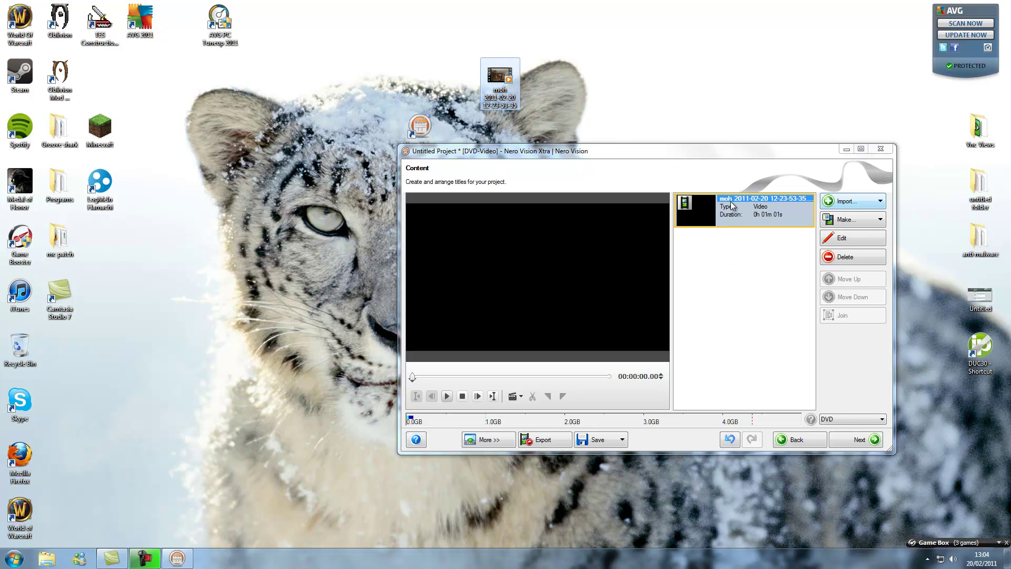
right_click(731, 202)
click(758, 261)
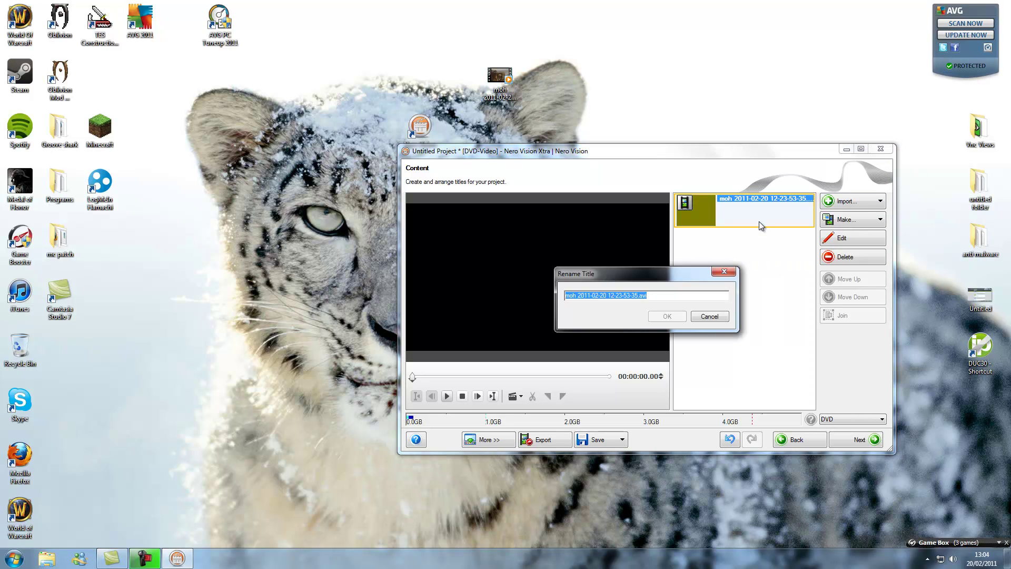
click(638, 295)
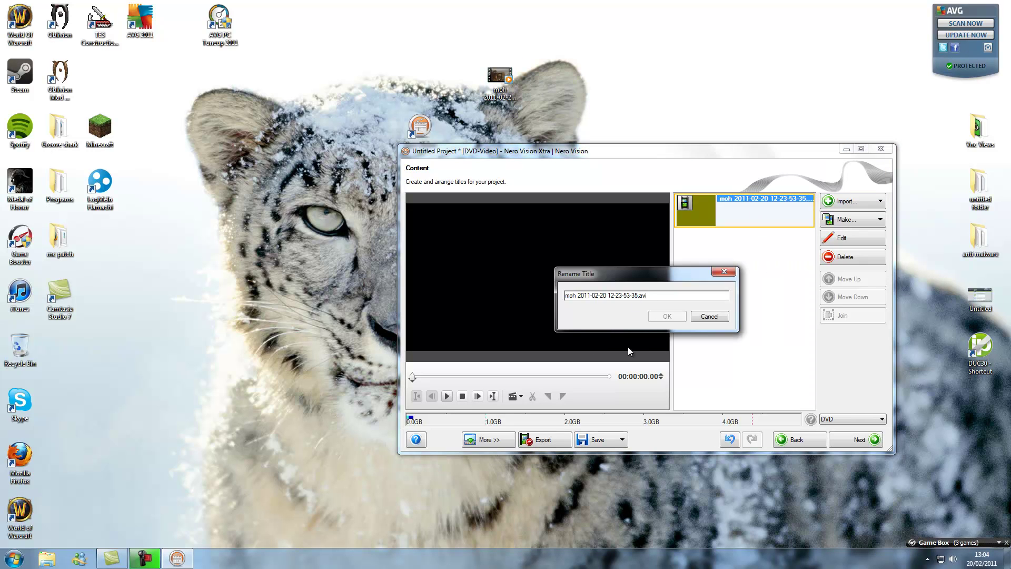
drag(634, 296, 566, 297)
text(ed5)
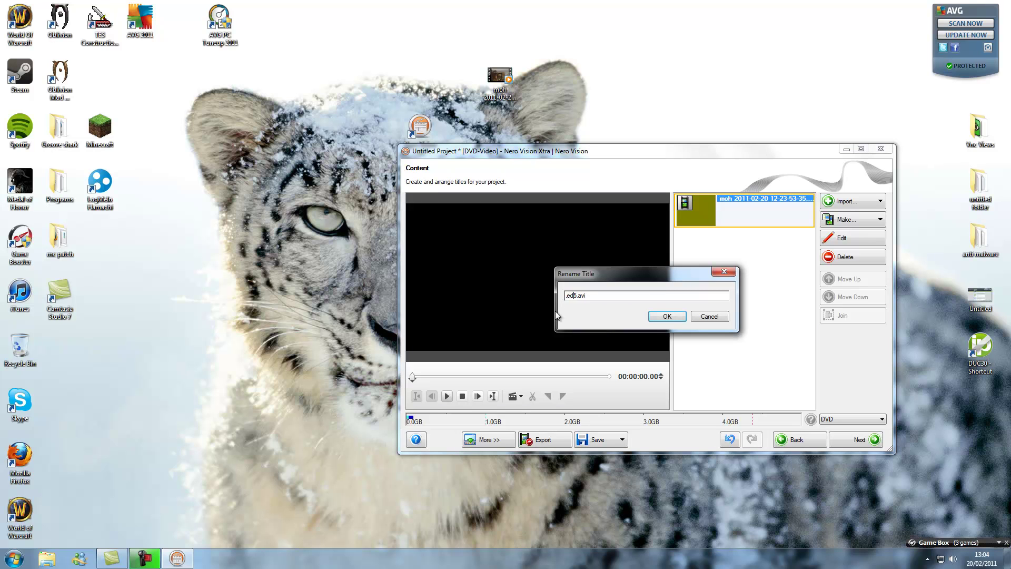
text(edal of honor)
key(BackSpace)
click(663, 318)
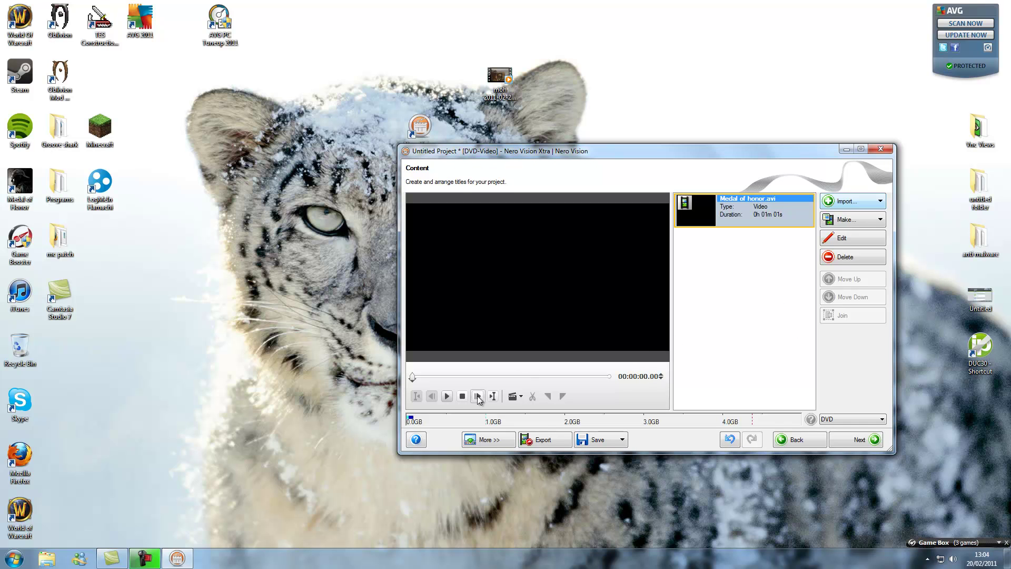
Step: Look over the title's chapter options, then advance to the Edit Menu page
click(521, 396)
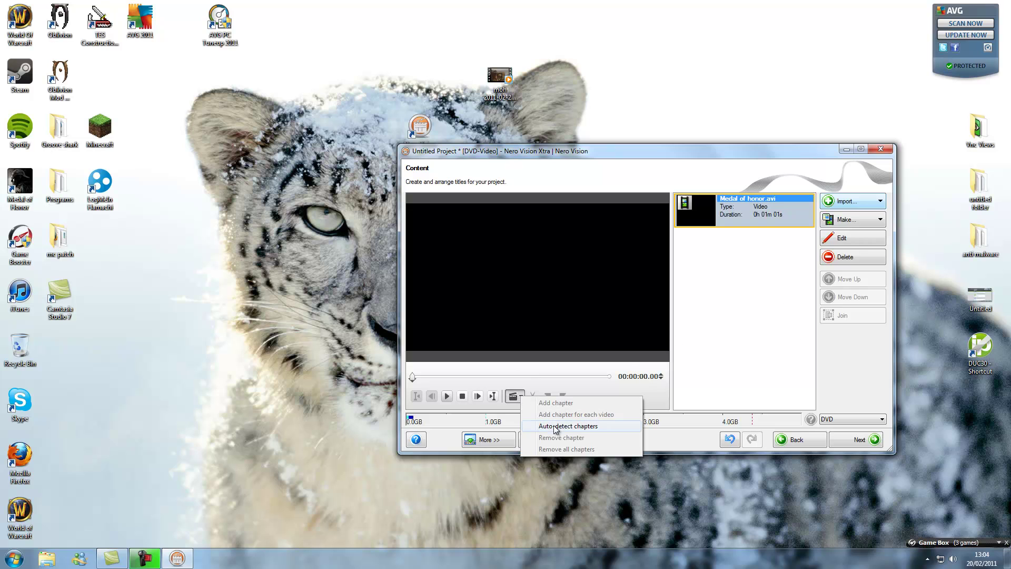
click(749, 309)
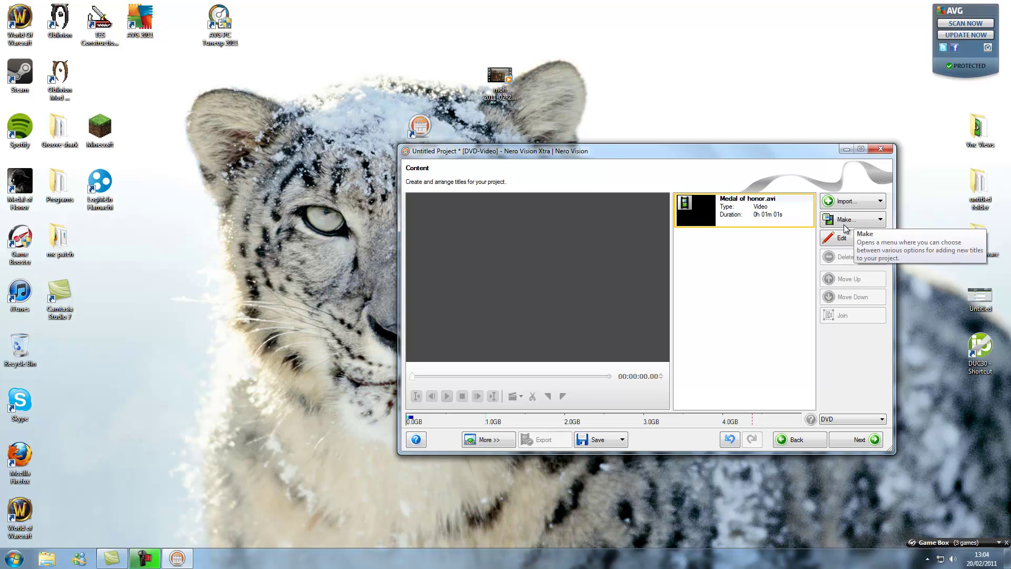
click(866, 443)
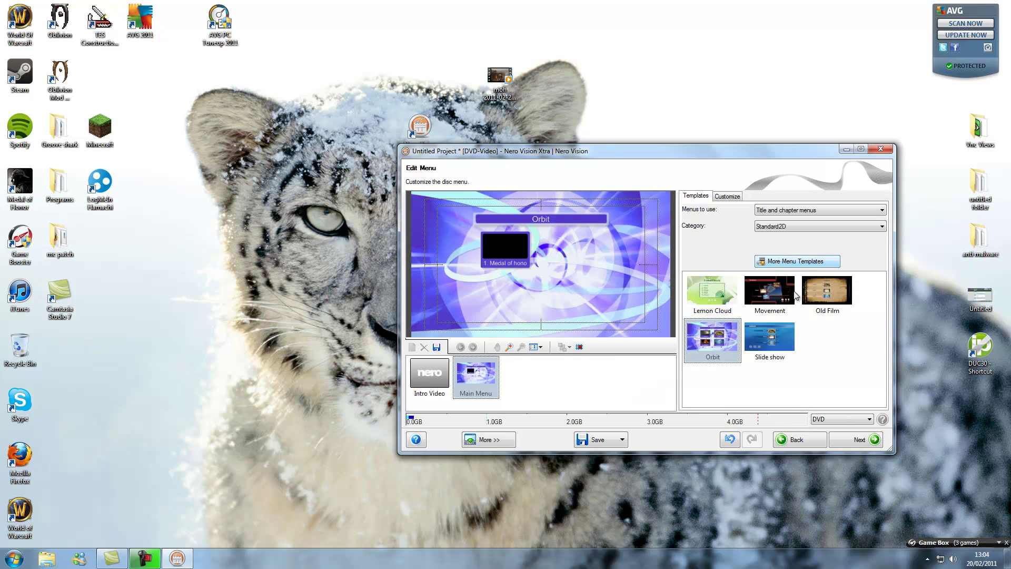
Step: Apply the Old Film template, relabel its title button 'Medal of honor', and keep category Standard2D
click(817, 309)
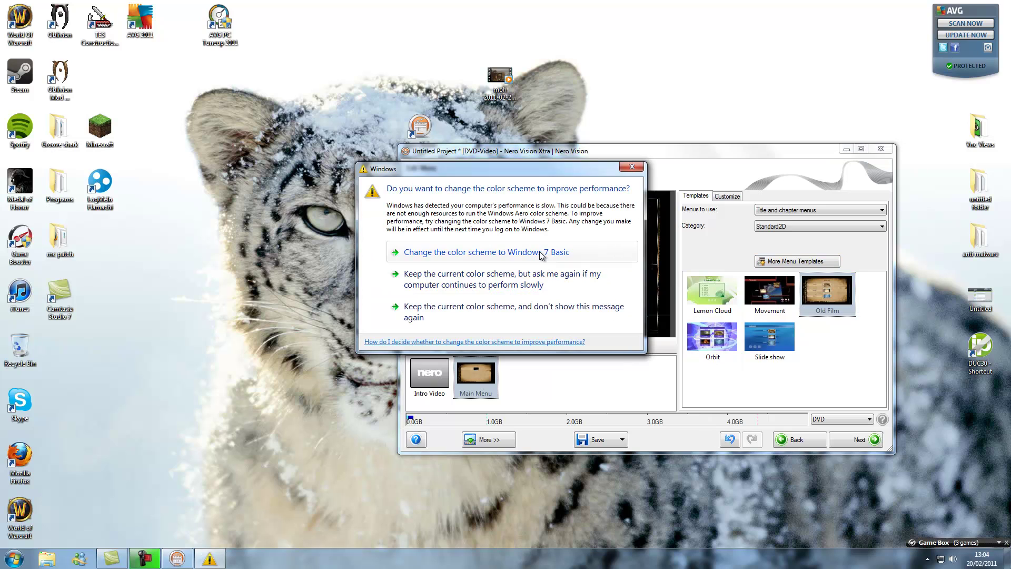
click(539, 251)
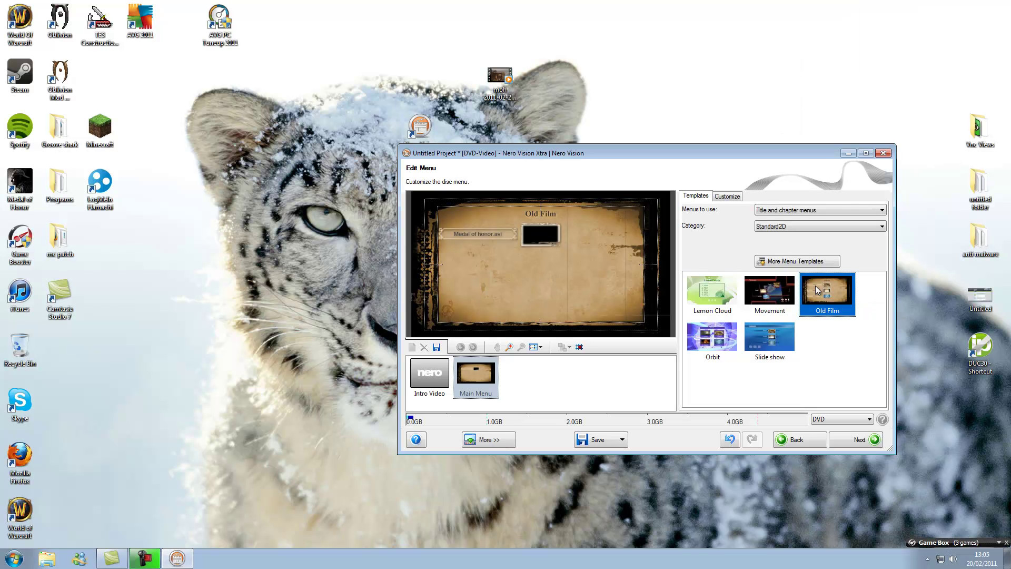
click(502, 234)
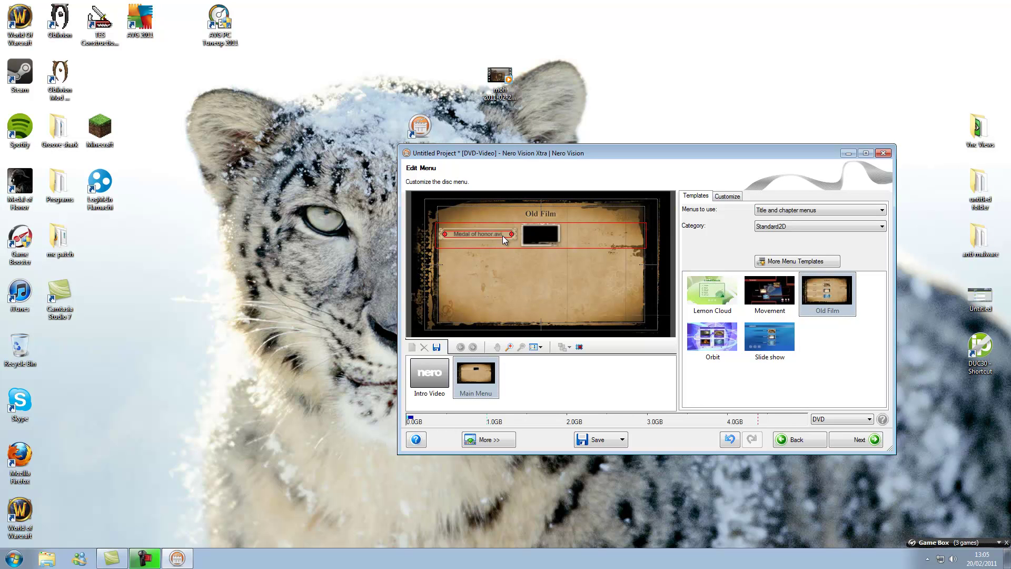
double_click(502, 236)
text(Medal of honor)
click(556, 266)
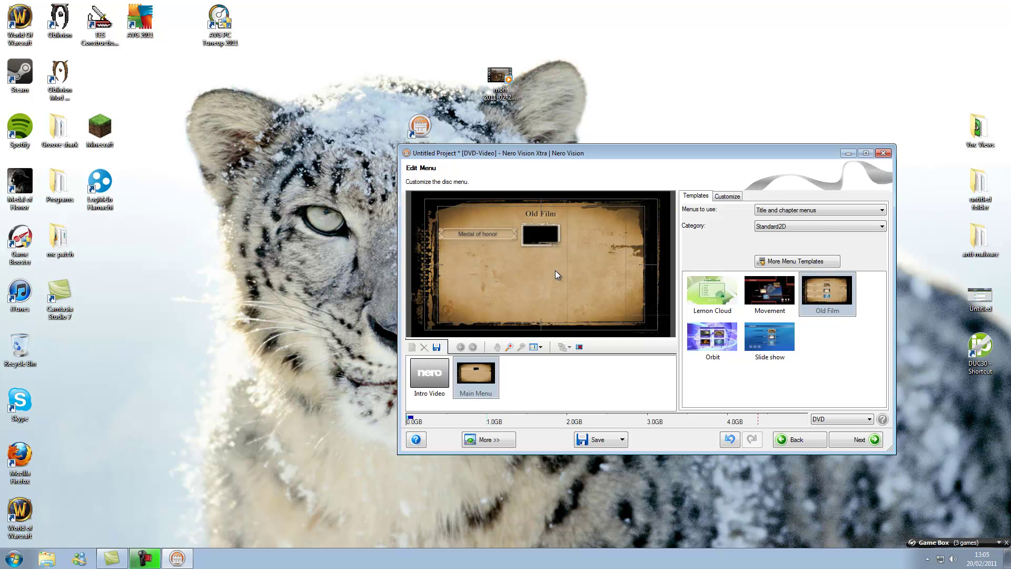
click(831, 226)
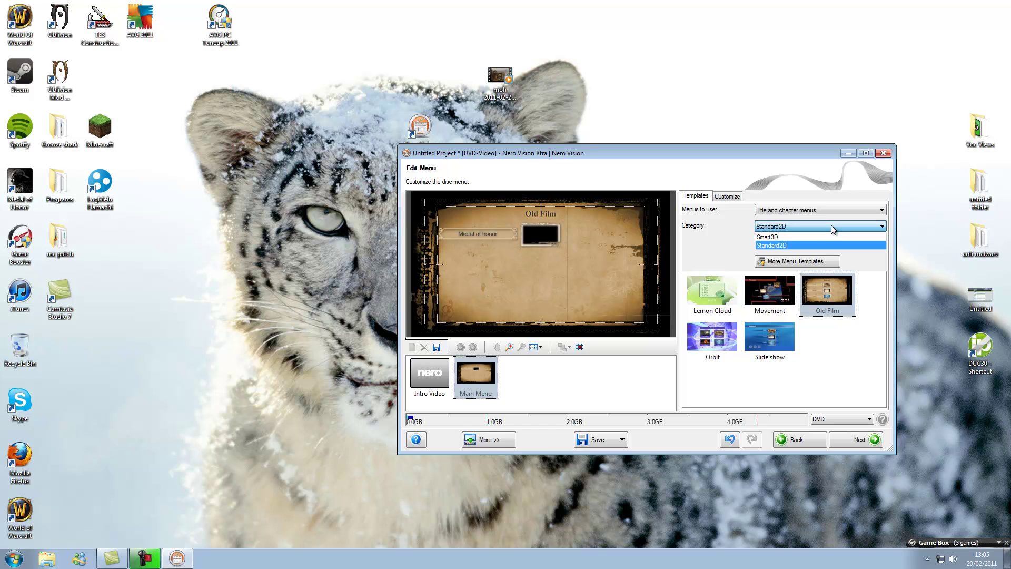
click(829, 339)
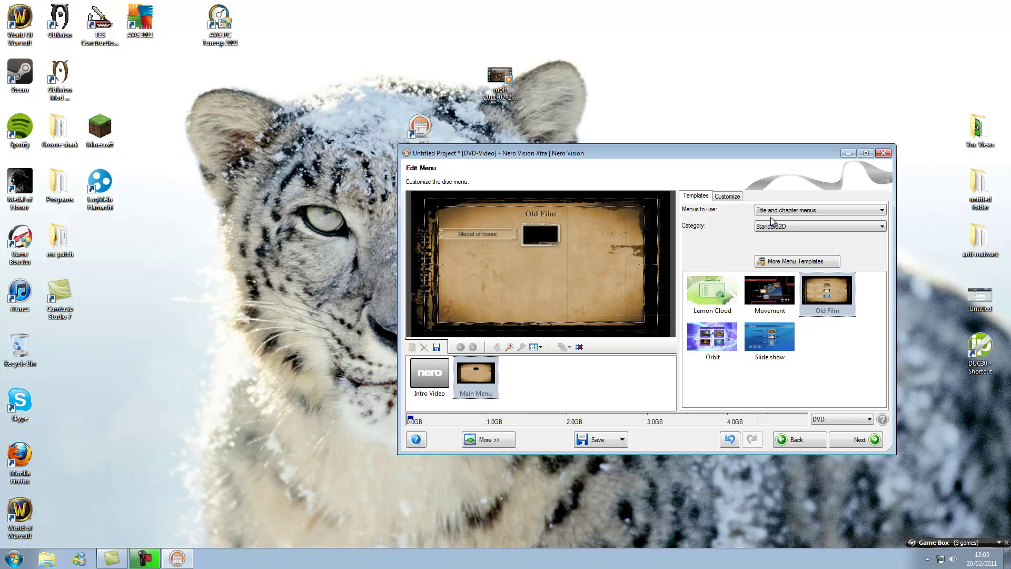
Step: Check the menu's Customize properties, then return to the Templates list
click(727, 196)
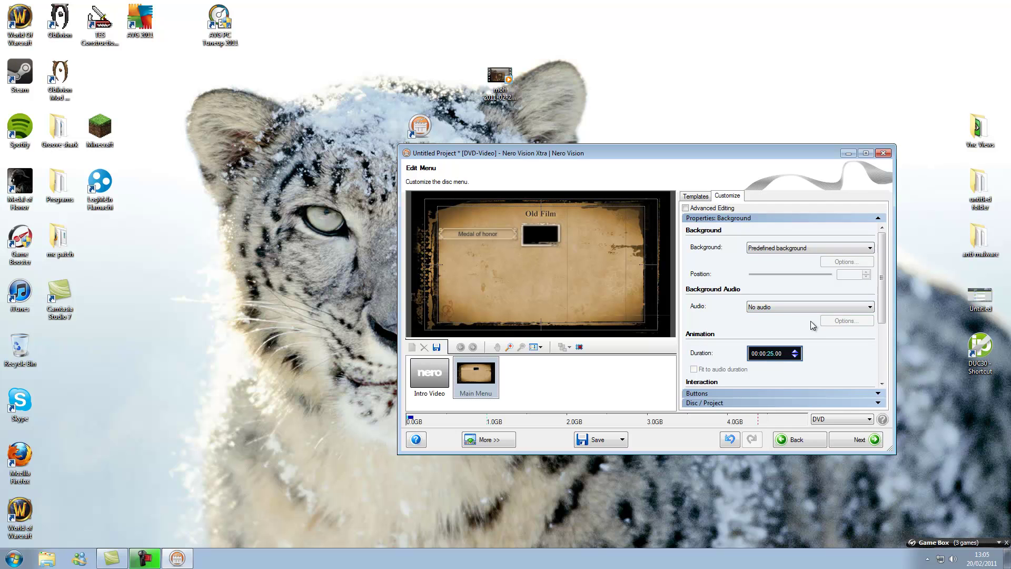
click(688, 197)
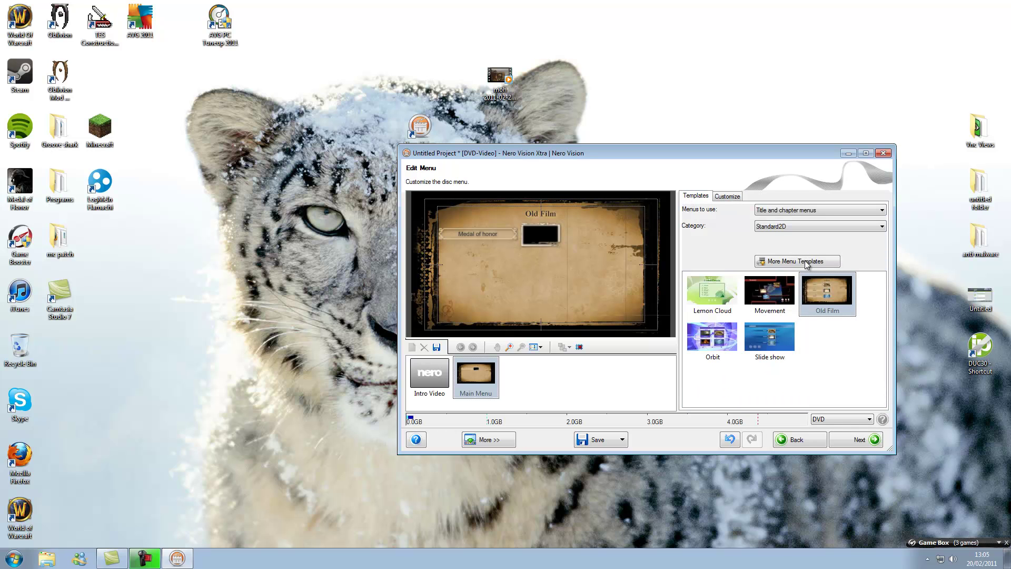
Step: Pre-render and review the Old Film menu animation, then proceed to Burn Options
click(869, 443)
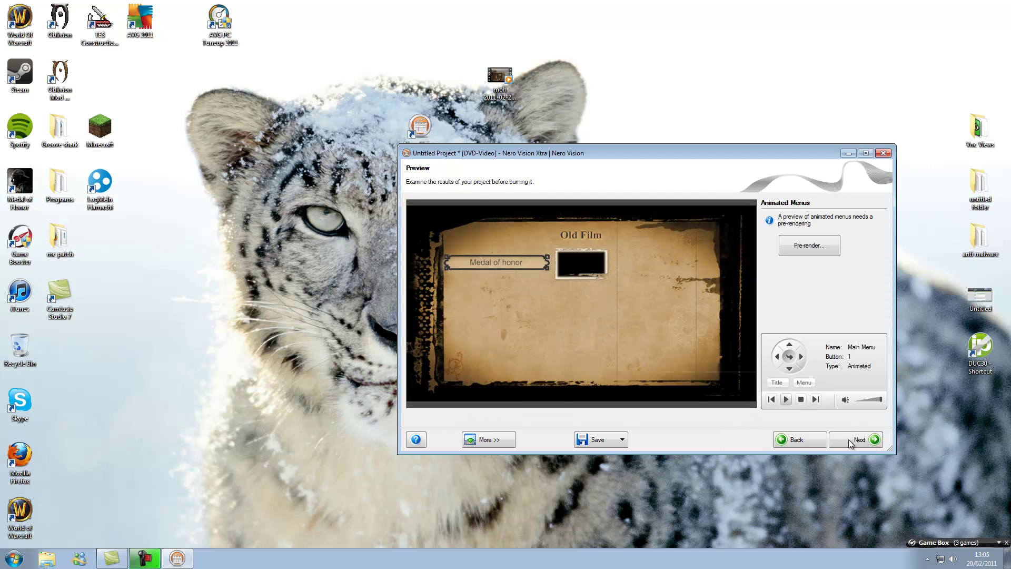
click(798, 249)
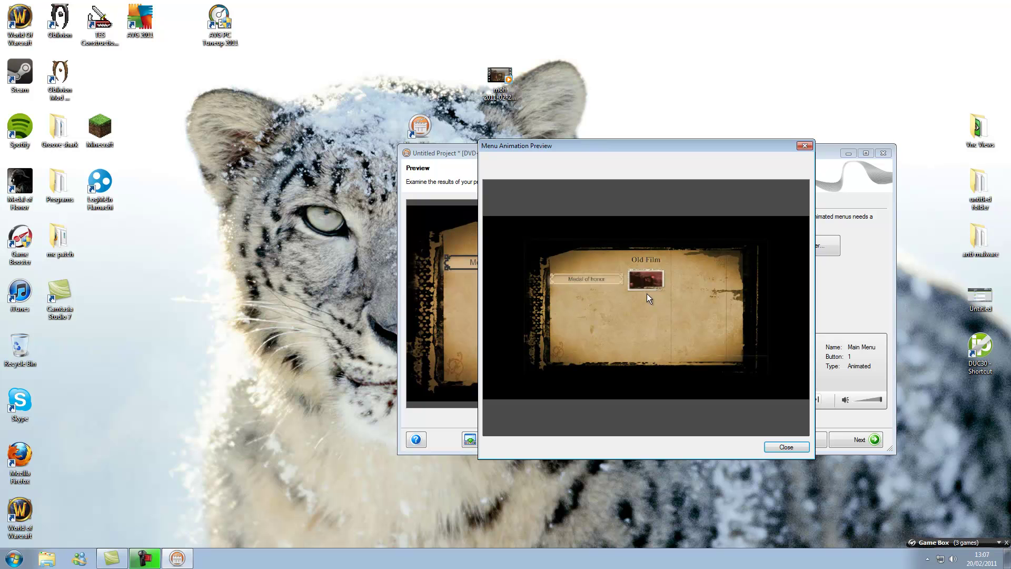
click(786, 447)
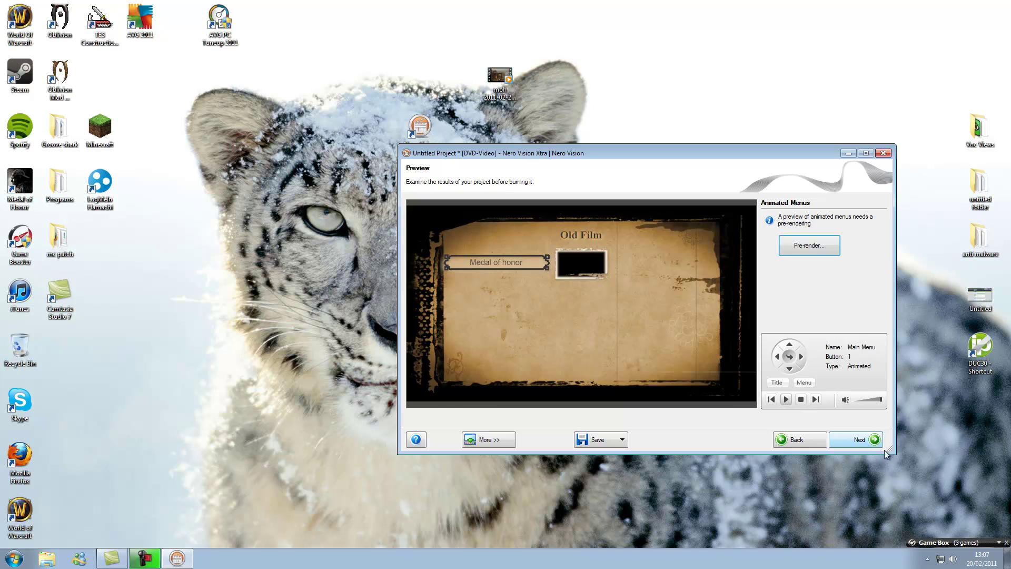
click(870, 445)
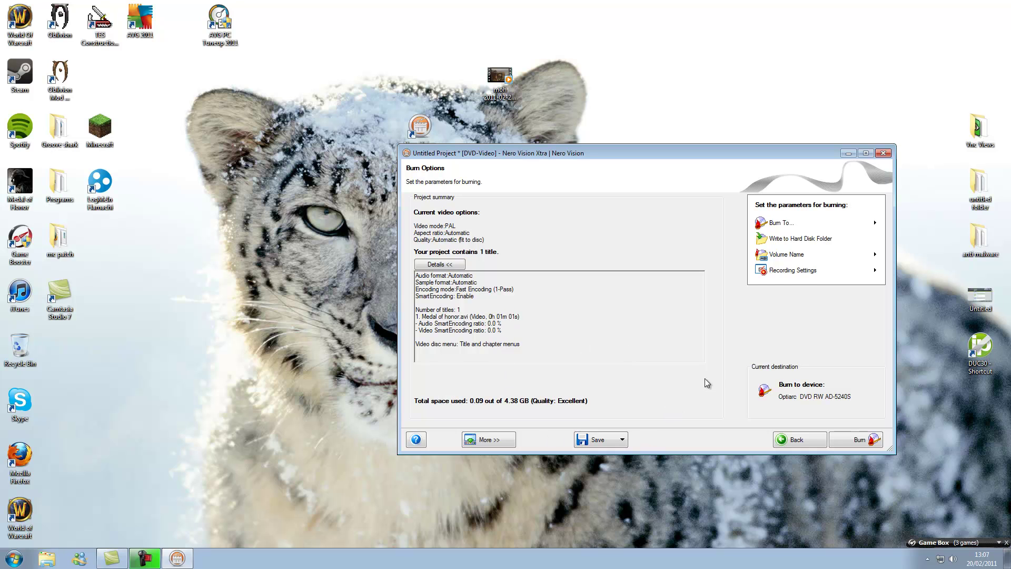
Step: In Recording Settings, set speed to 6x (8310 KB/s) and keep book type Automatic
mouse_move(801, 279)
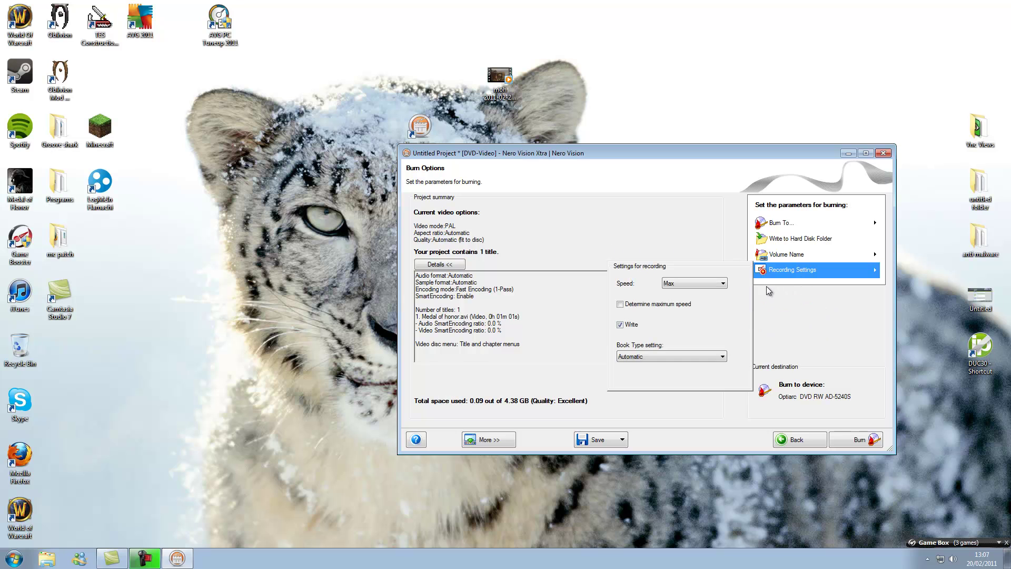
click(714, 283)
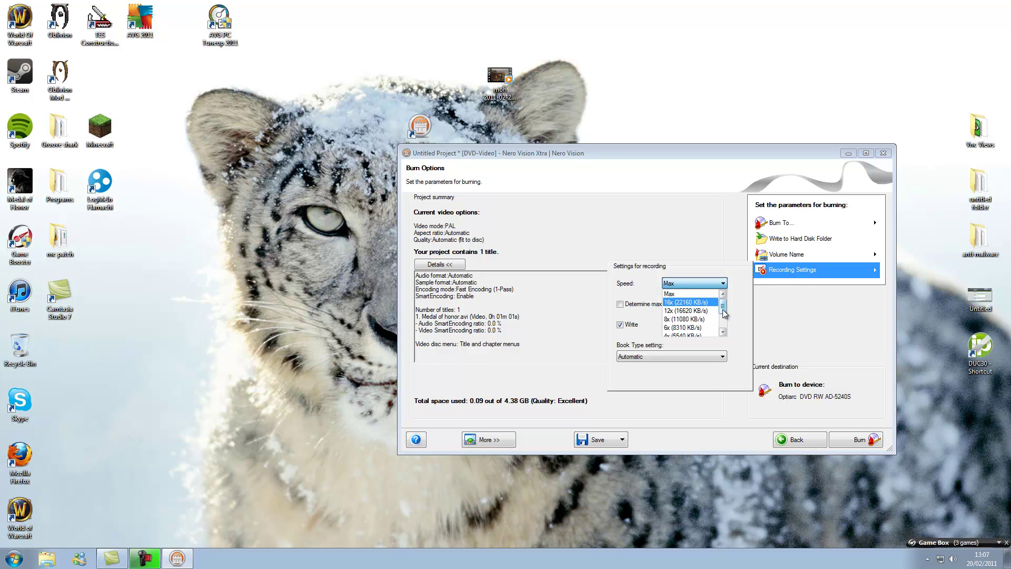
drag(724, 313, 725, 317)
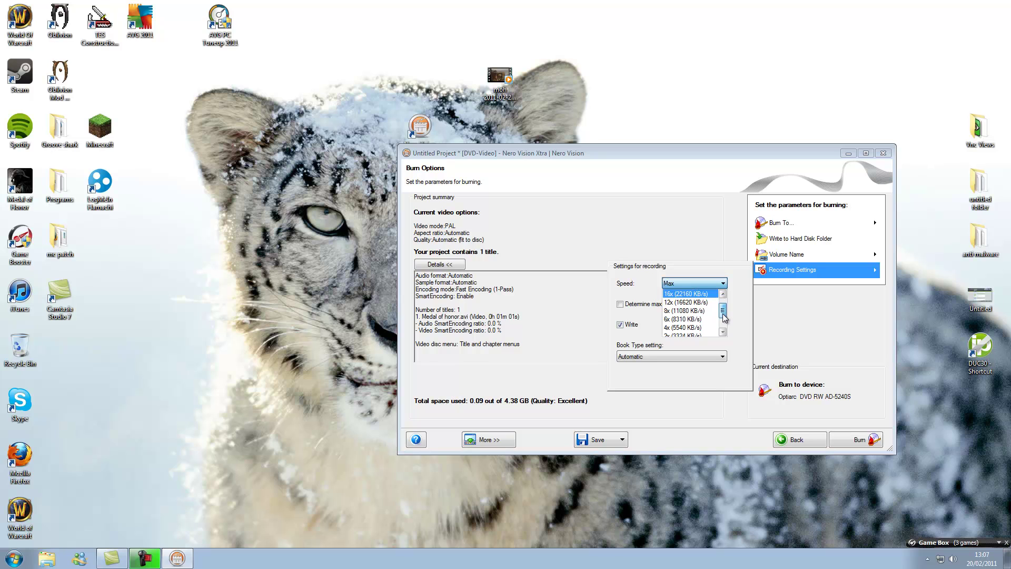
click(681, 318)
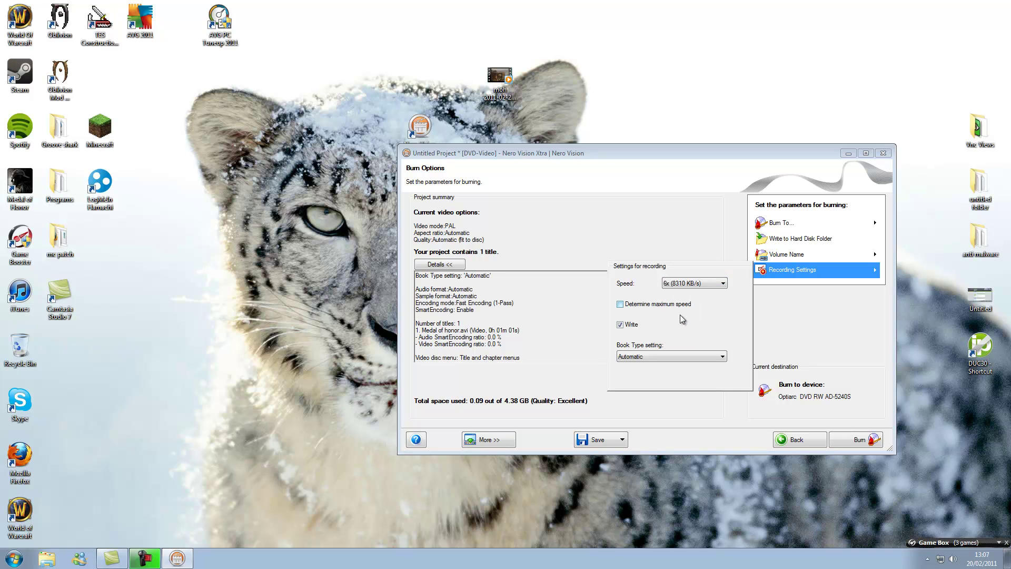
click(705, 357)
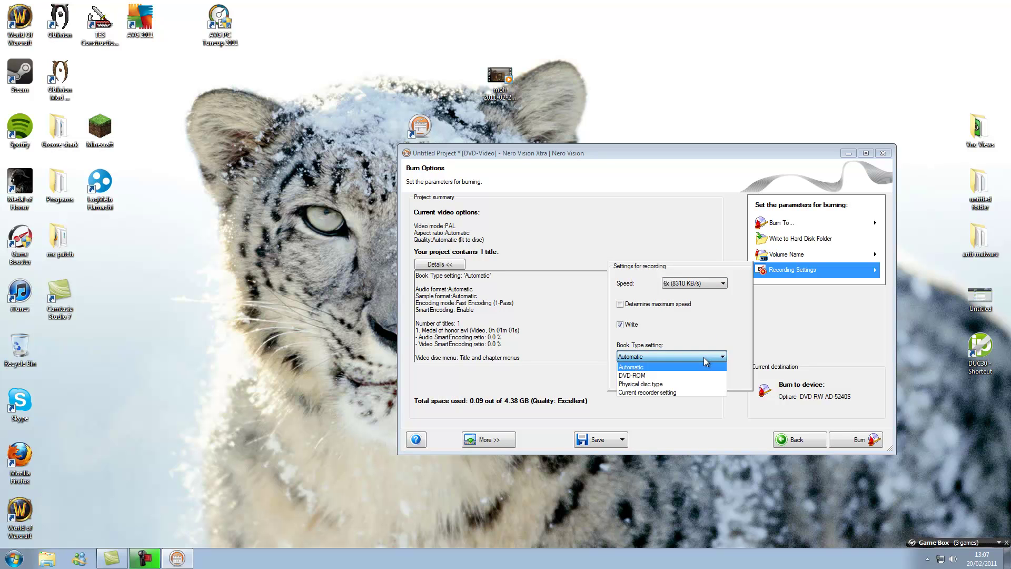
click(704, 357)
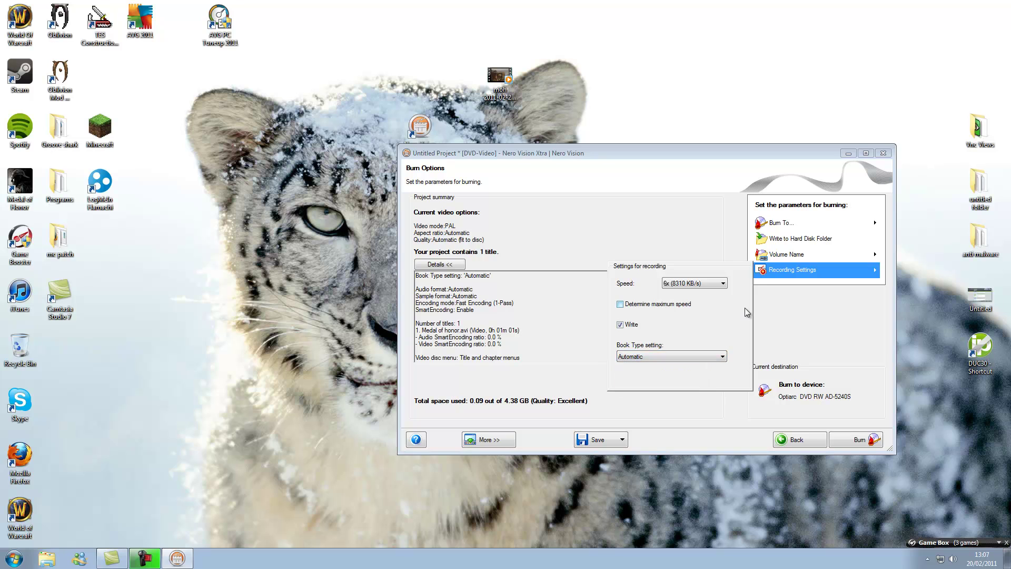
click(825, 328)
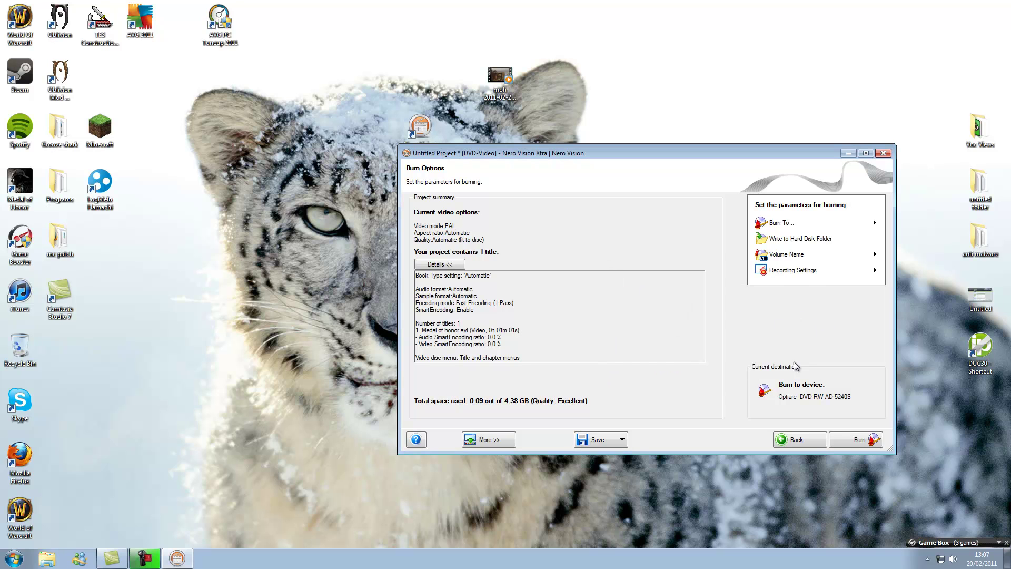